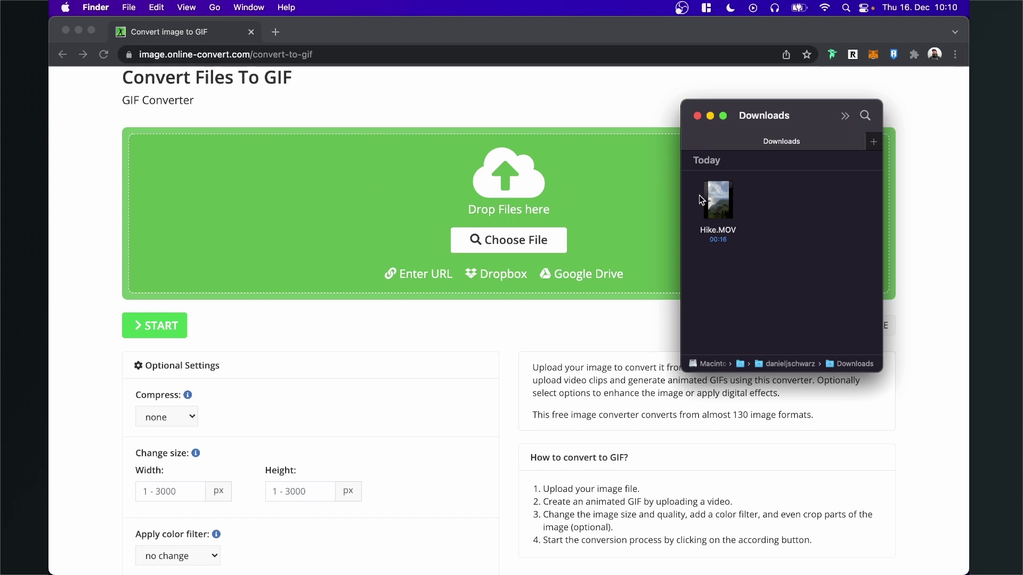
Drag Hike.MOV (14.78 MB) from Finder into Online-Convert's GIF converter to upload it.
mouse_move(713, 205)
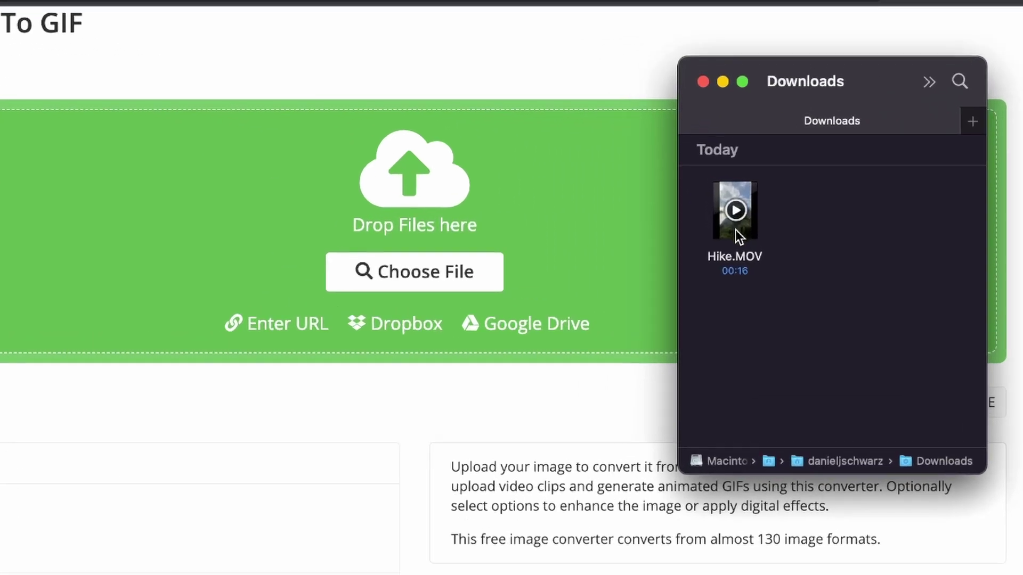
left_click_drag(735, 229, 88, 231)
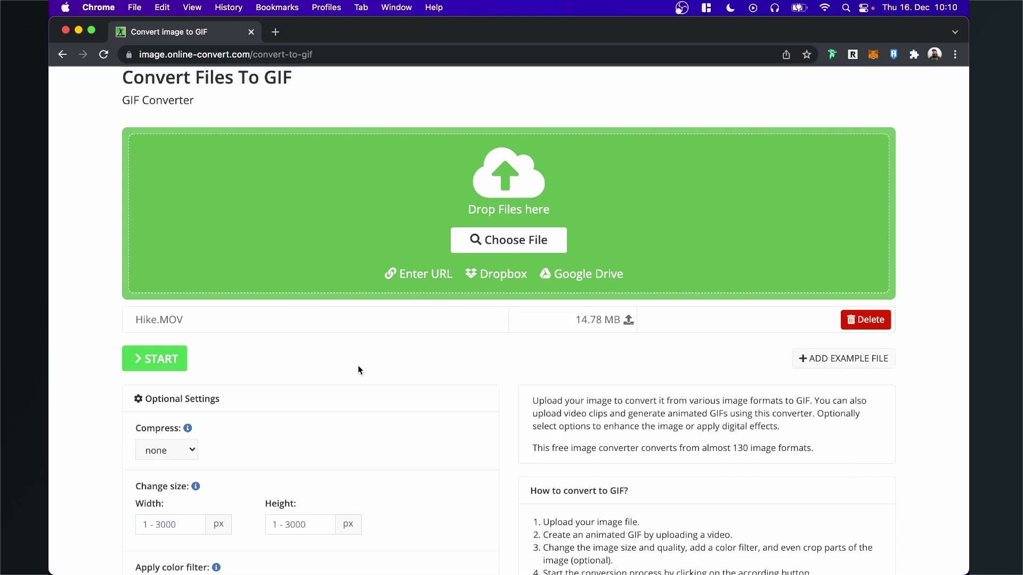
Set the GIF conversion's compression level to high.
scroll(286, 377, "down", 3)
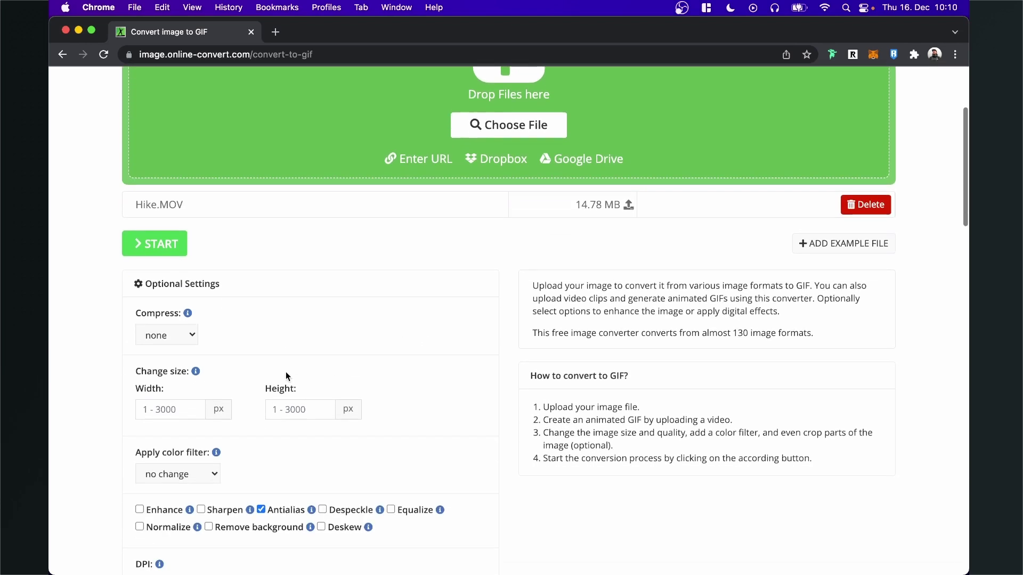
scroll(285, 376, "down", 1)
scroll(203, 299, "down", 1)
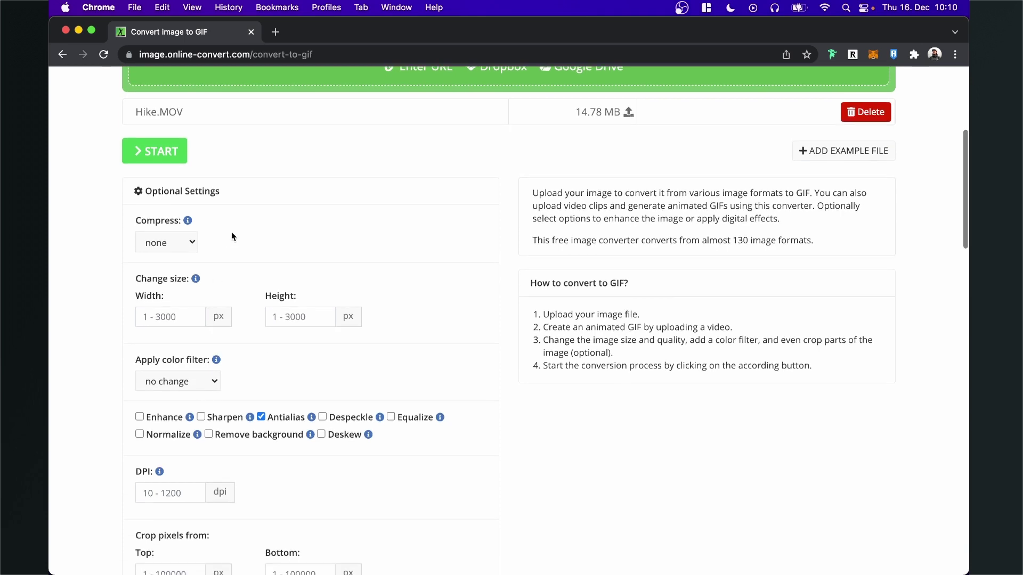
left_click(190, 241)
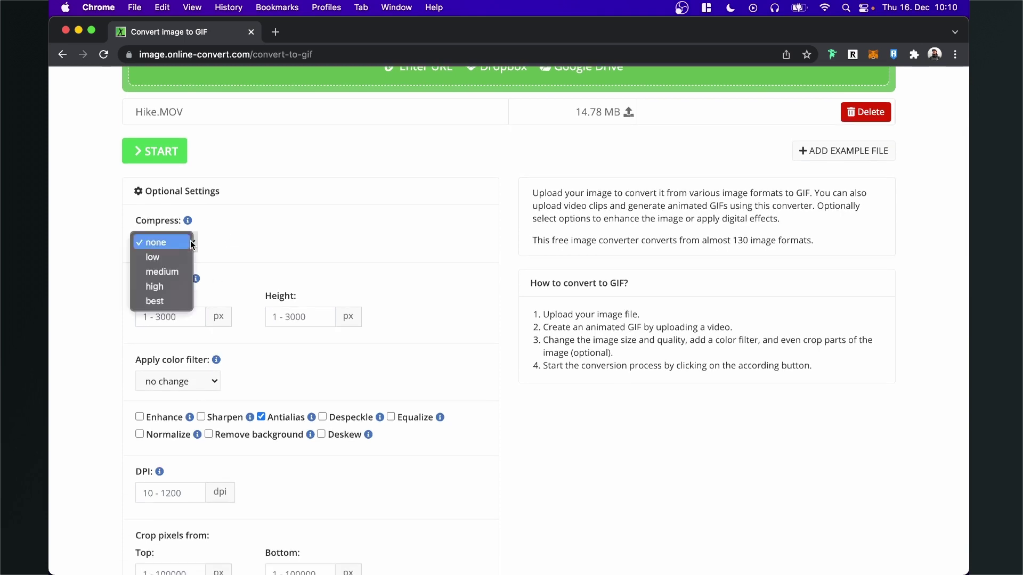
left_click(158, 290)
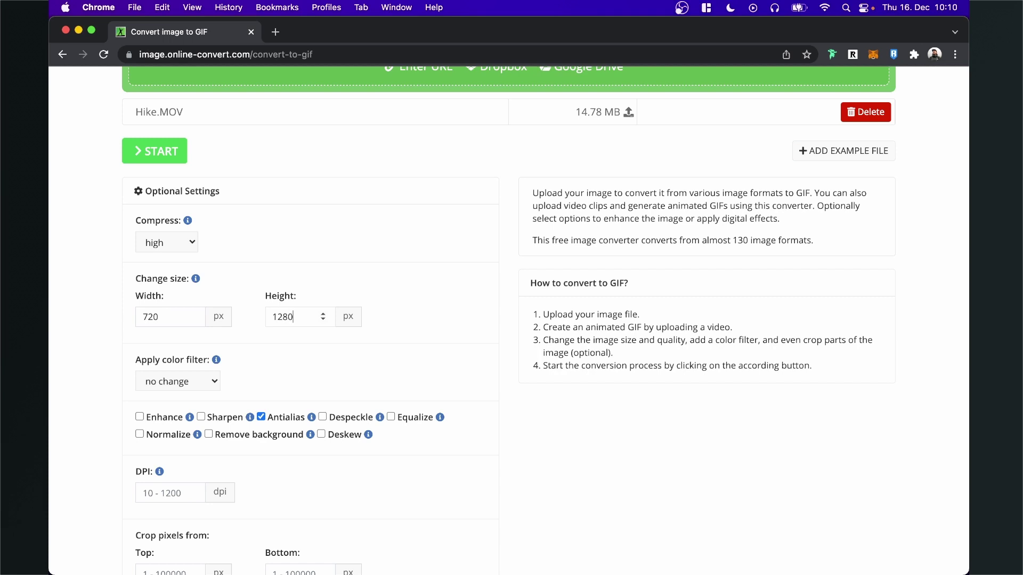
Start converting Hike.MOV to a 720 × 1280 px GIF.
scroll(270, 405, "down", 2)
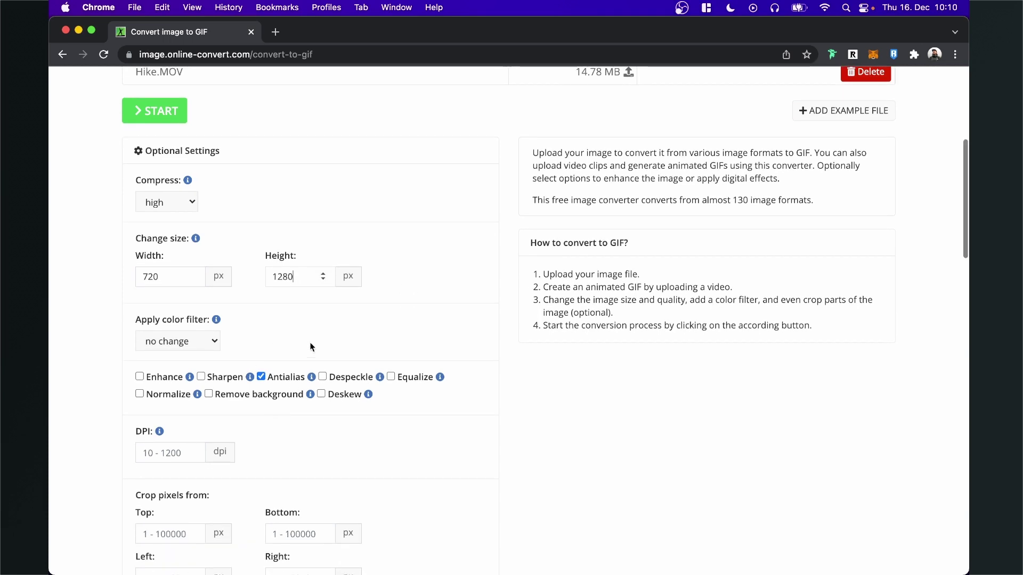
scroll(260, 382, "down", 5)
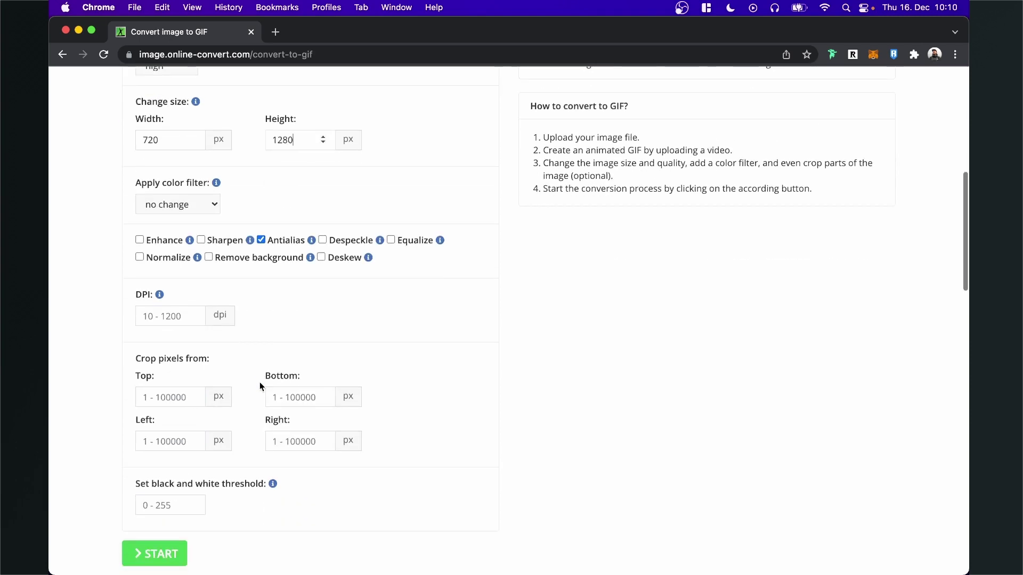
scroll(235, 368, "down", 4)
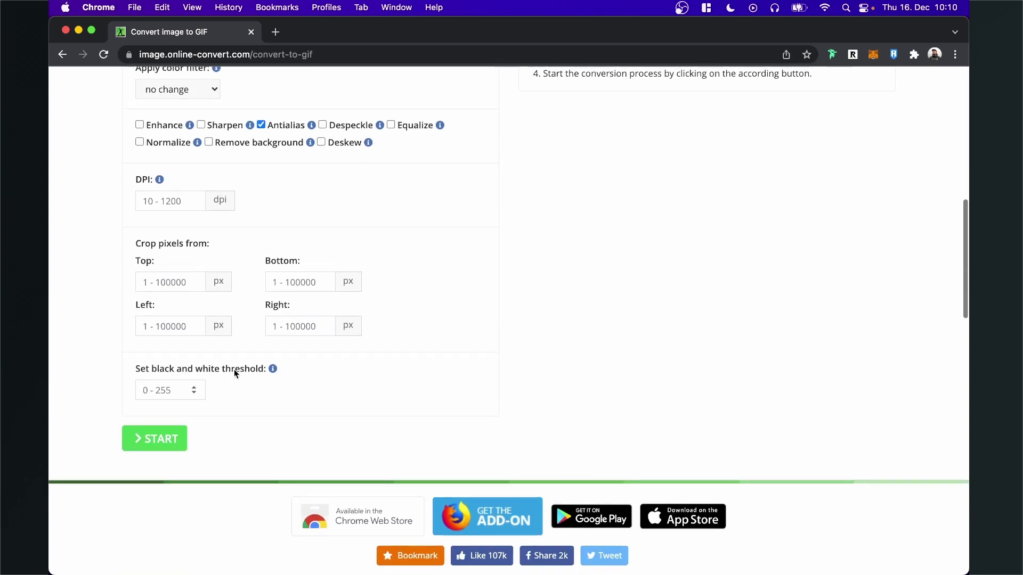
left_click(166, 444)
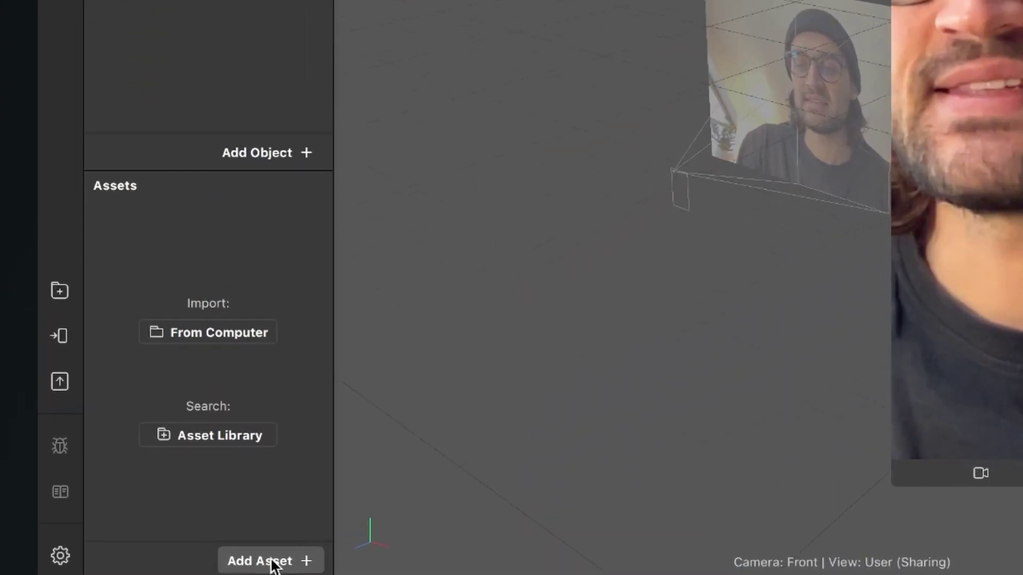
Import a Texture Animation from Add Asset, choosing Hike.gif from Downloads.
left_click(274, 563)
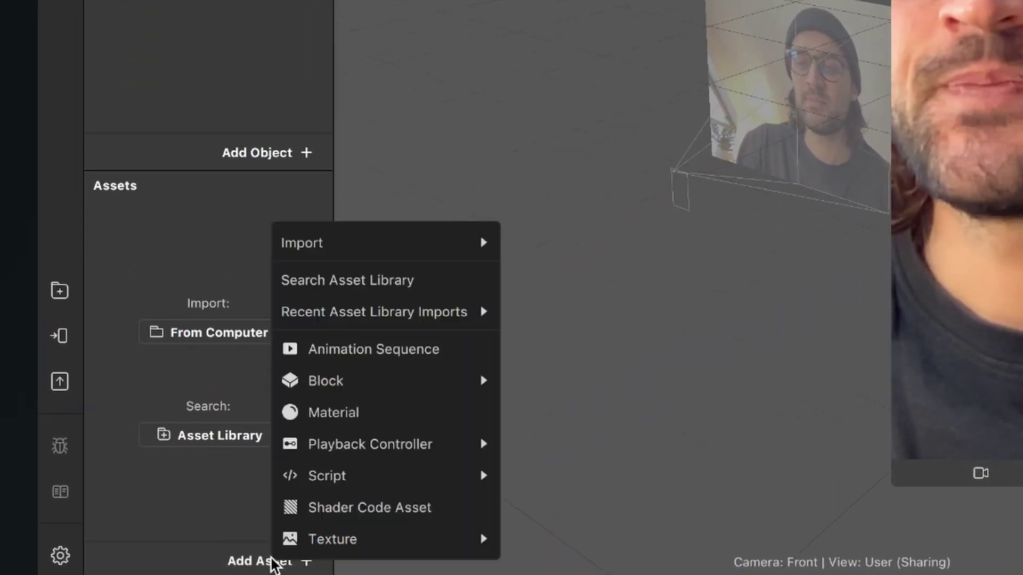
mouse_move(379, 253)
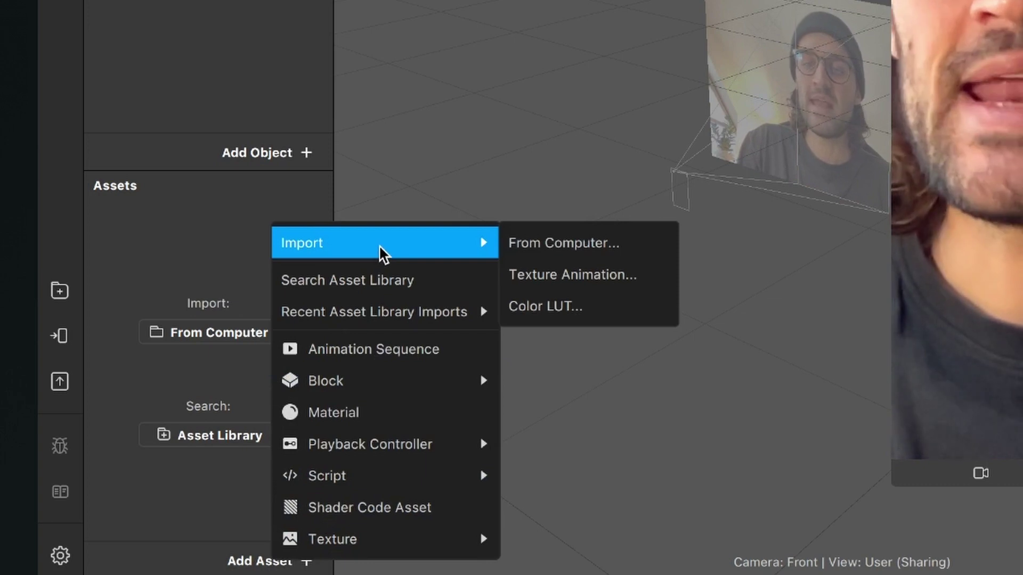
left_click(547, 278)
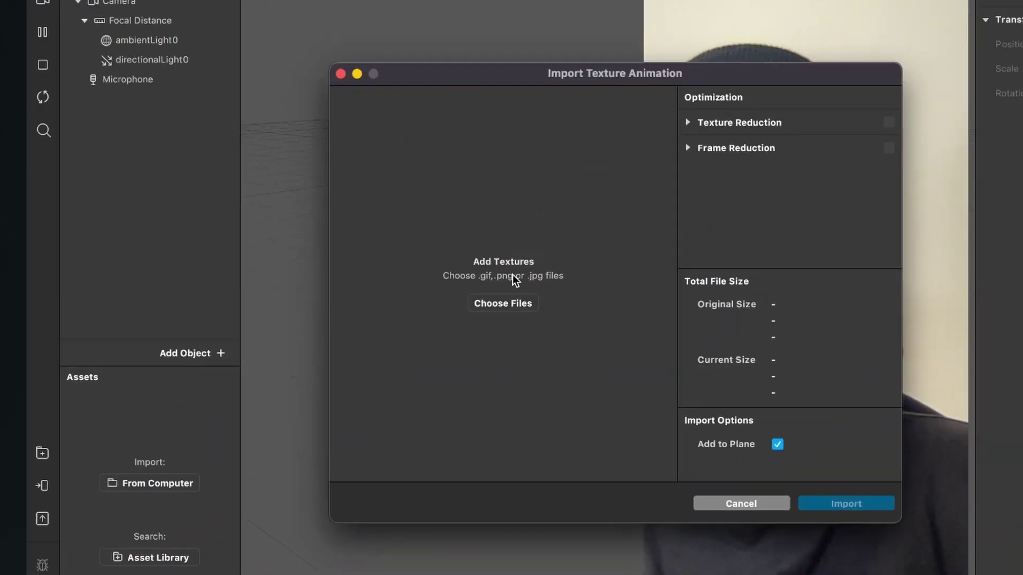
left_click(504, 303)
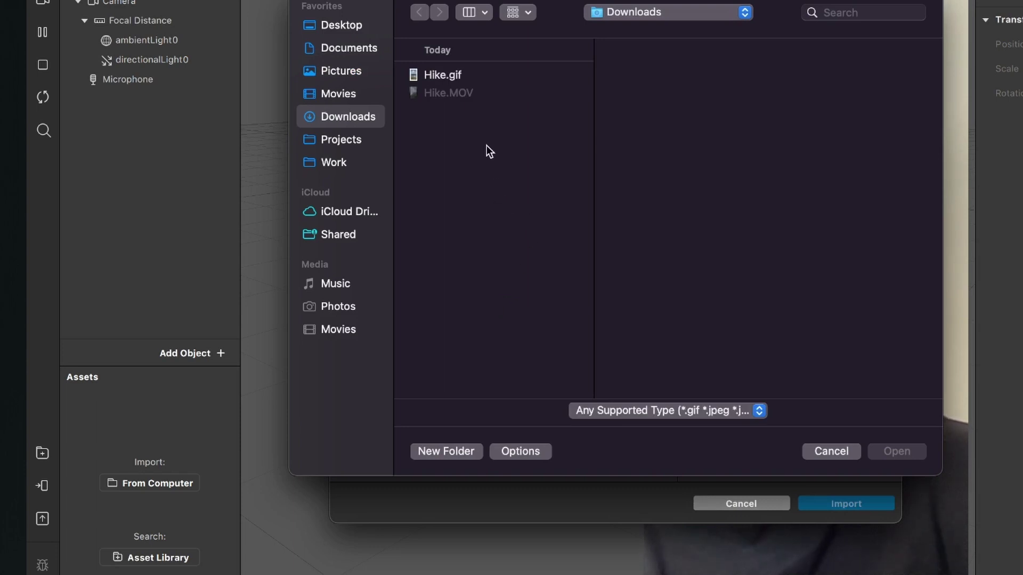
left_click(446, 75)
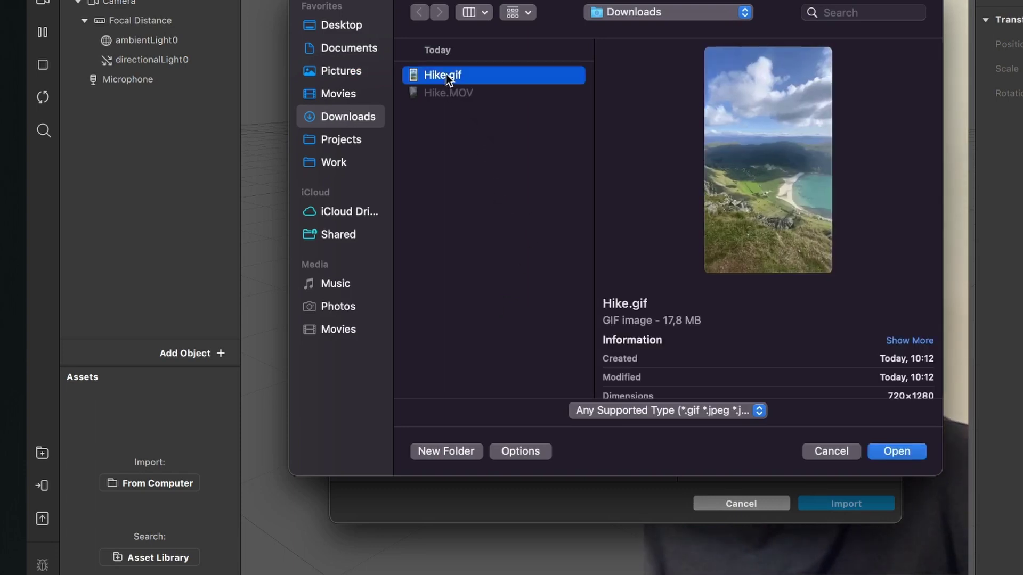
left_click(894, 450)
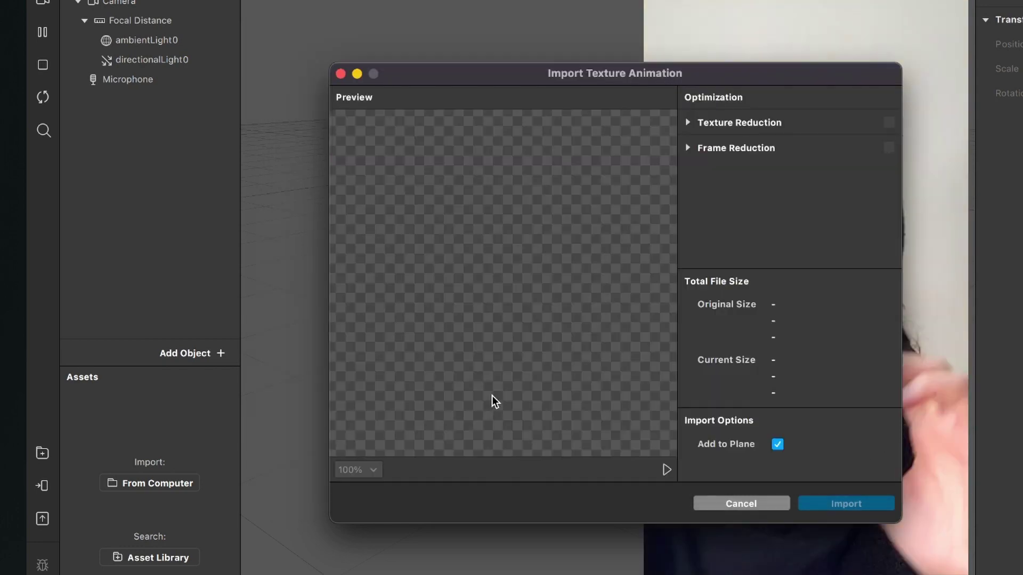
Move the Import Texture Animation dialog left to see Hike.gif's 15,33 MB, 720 x 1280 preview.
left_click_drag(772, 71, 573, 73)
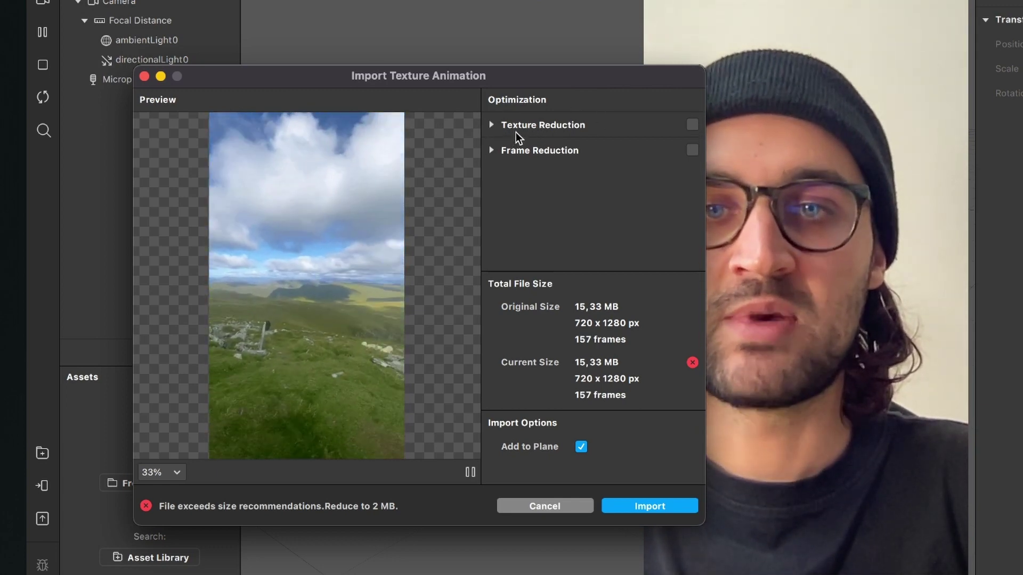
Enable texture reduction at max size 512 and about 57% quality, bringing Hike.gif to 1,84 MB.
left_click(691, 126)
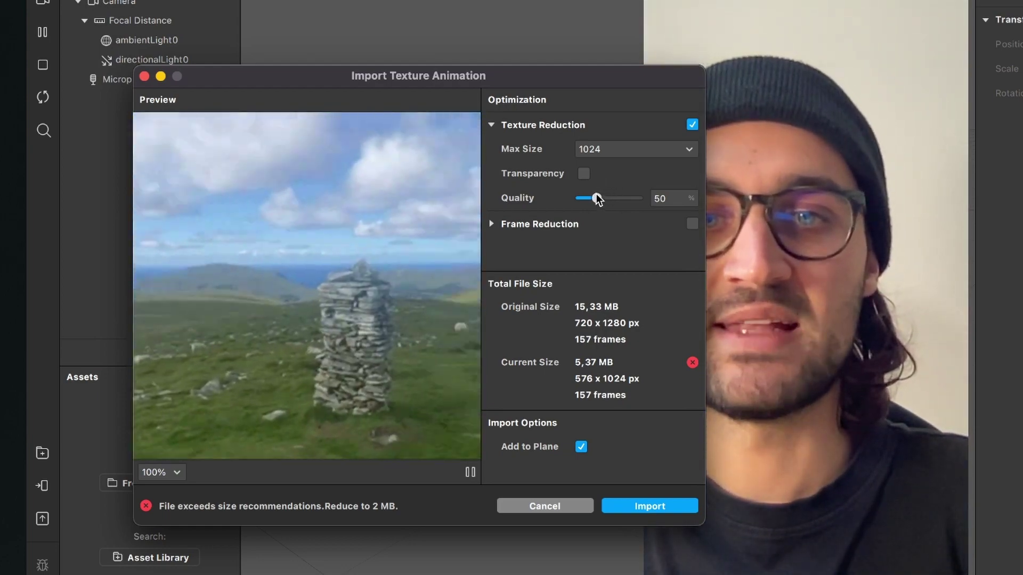
mouse_move(597, 199)
left_mouse_down()
mouse_move(606, 202)
mouse_move(598, 199)
left_mouse_up()
left_click(662, 152)
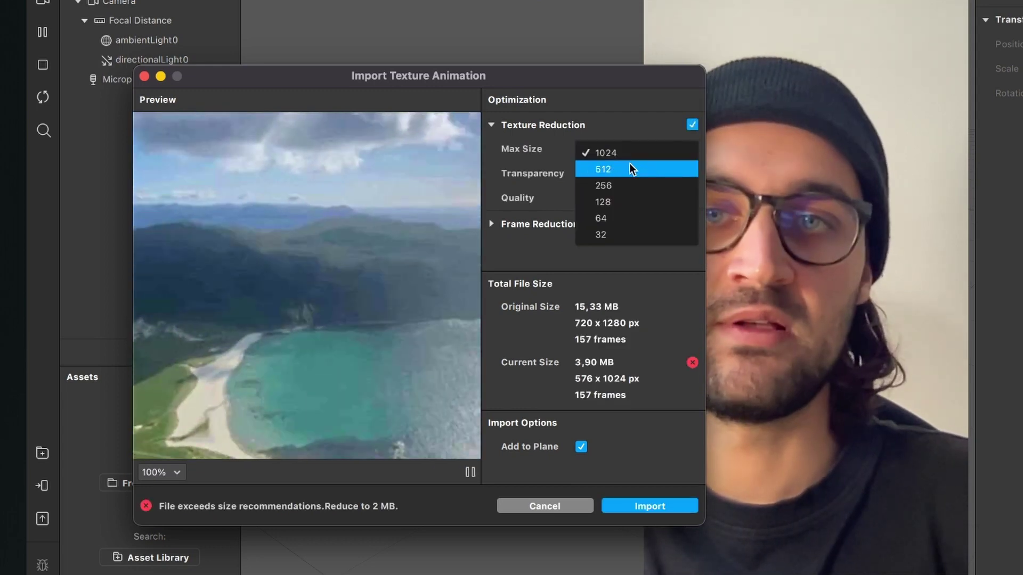
left_click(632, 170)
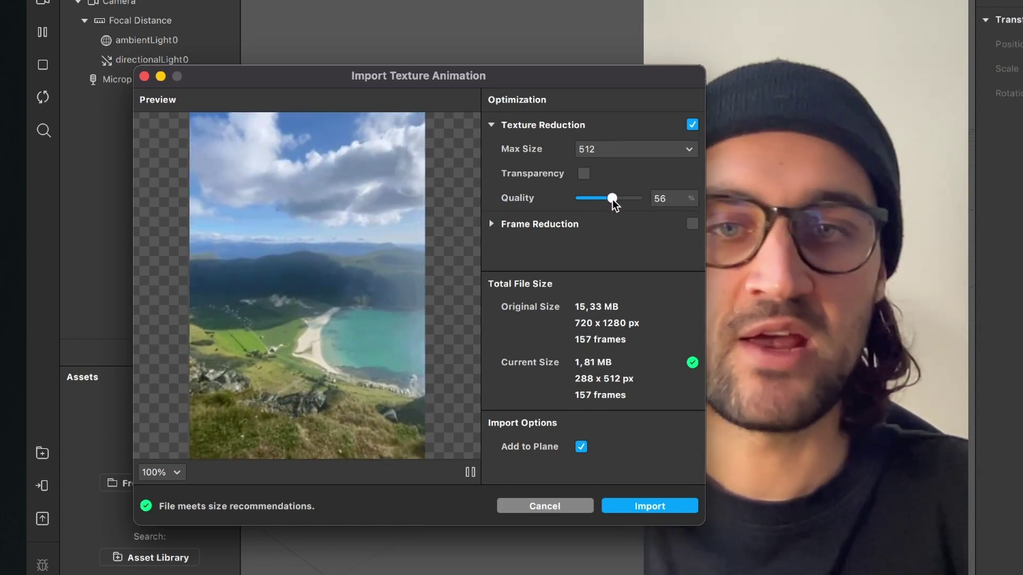
left_click_drag(612, 202, 612, 200)
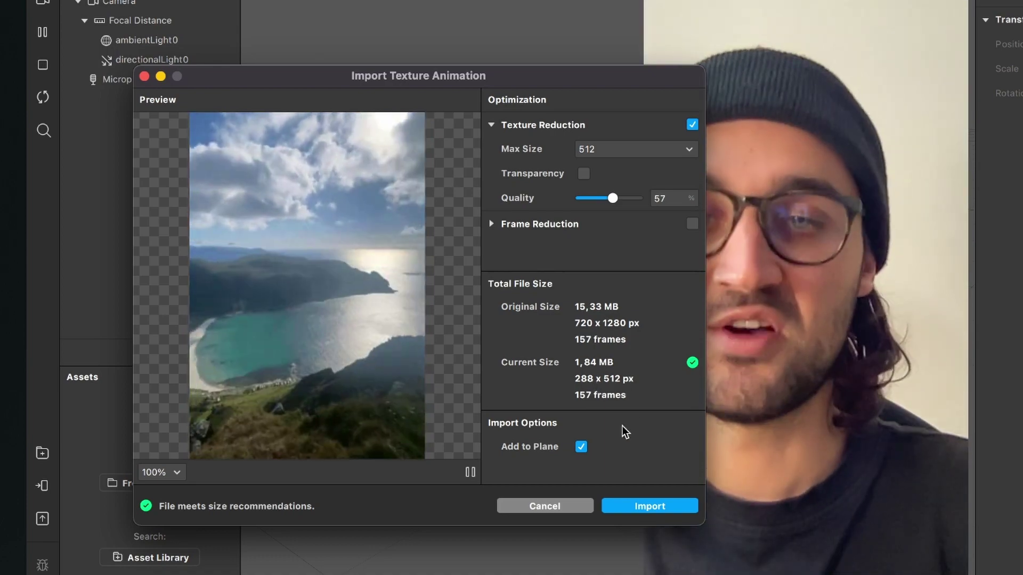
Import the reduced animation onto a plane and set HikeAnimationSequence to 12 FPS.
left_click(623, 508)
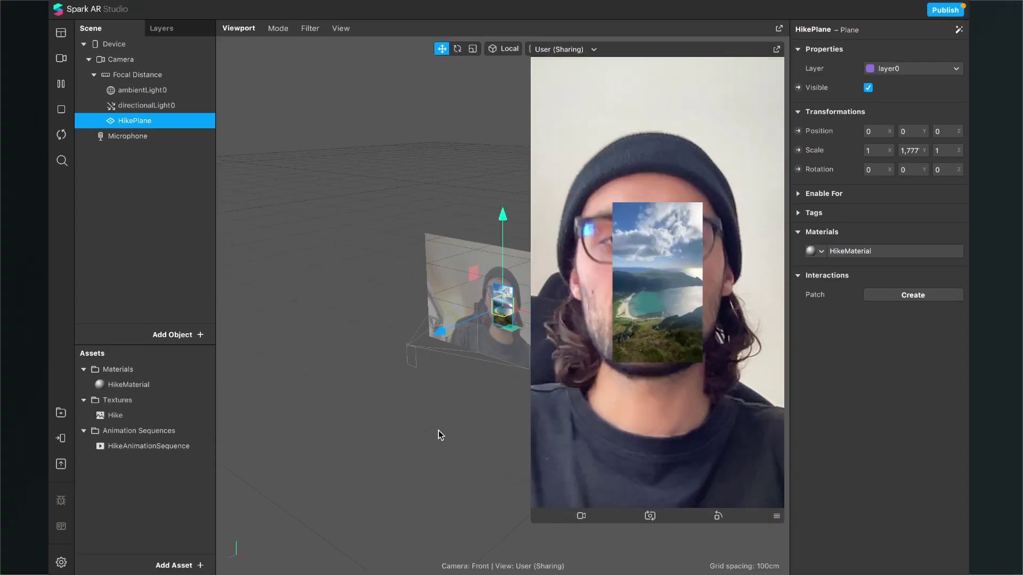
left_click(138, 246)
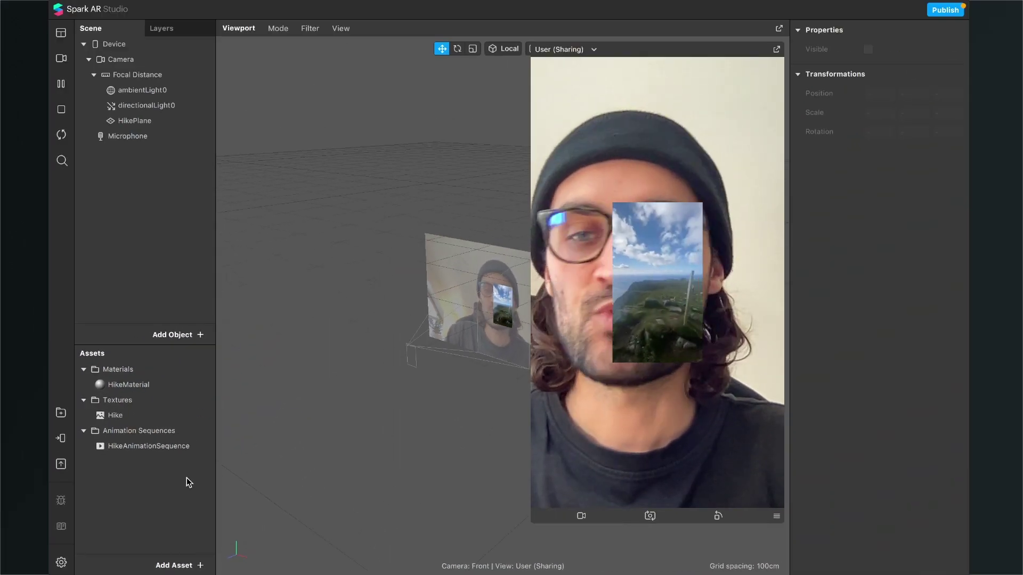
left_click(132, 447)
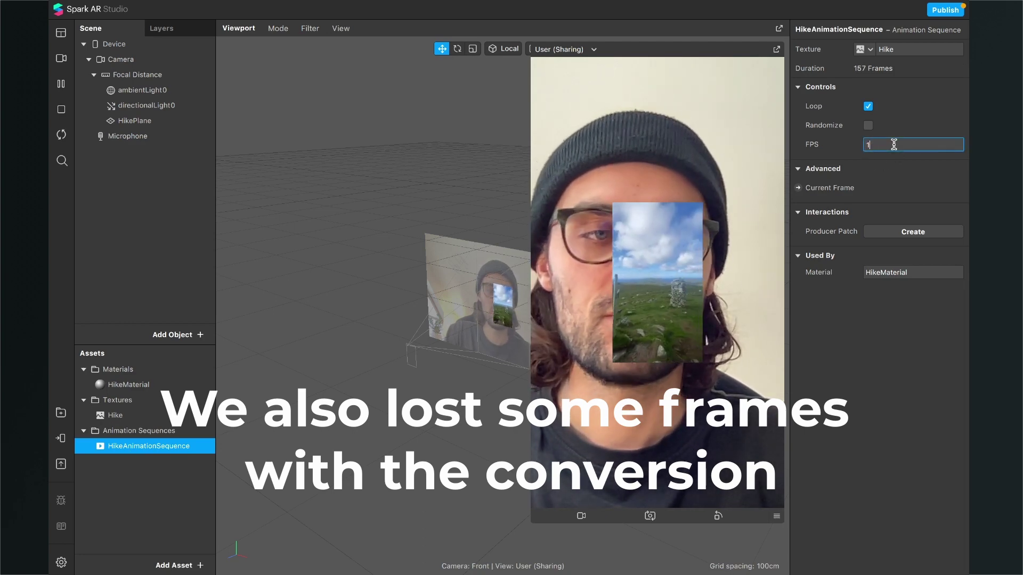
key("Return")
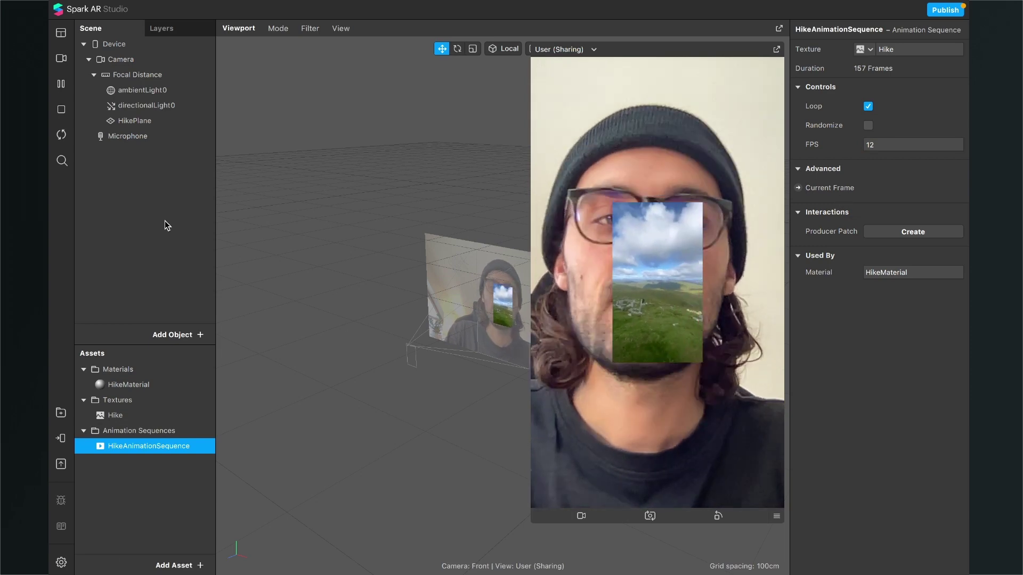
Move HikePlane lower on the face and scale it down to 0,676 × 1,203 × 1.
left_click(139, 121)
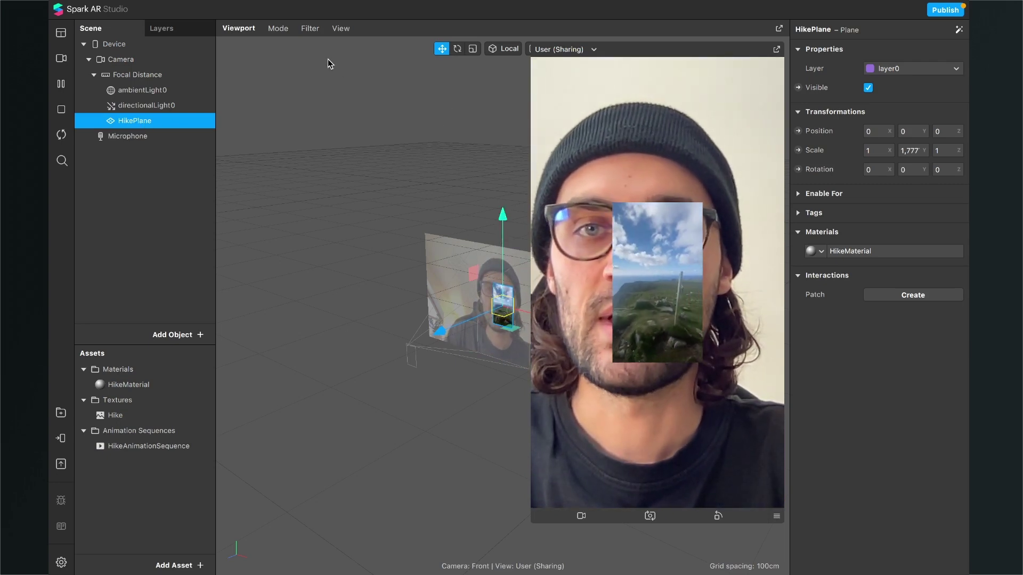
left_click_drag(505, 304, 506, 331)
left_click(473, 49)
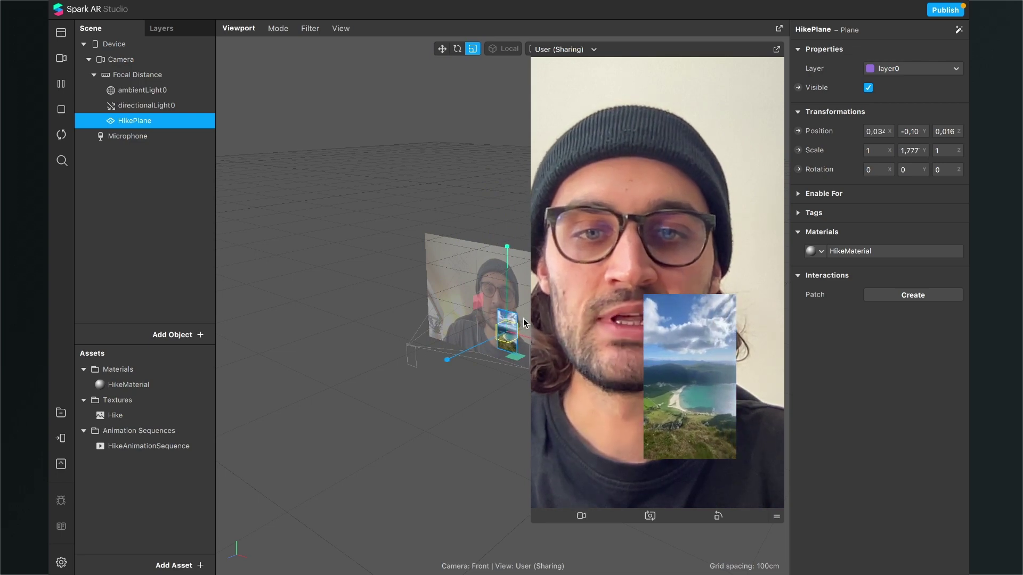
right_click_drag(427, 407, 388, 385)
mouse_move(434, 273)
left_mouse_down()
mouse_move(494, 210)
mouse_move(422, 281)
left_mouse_up()
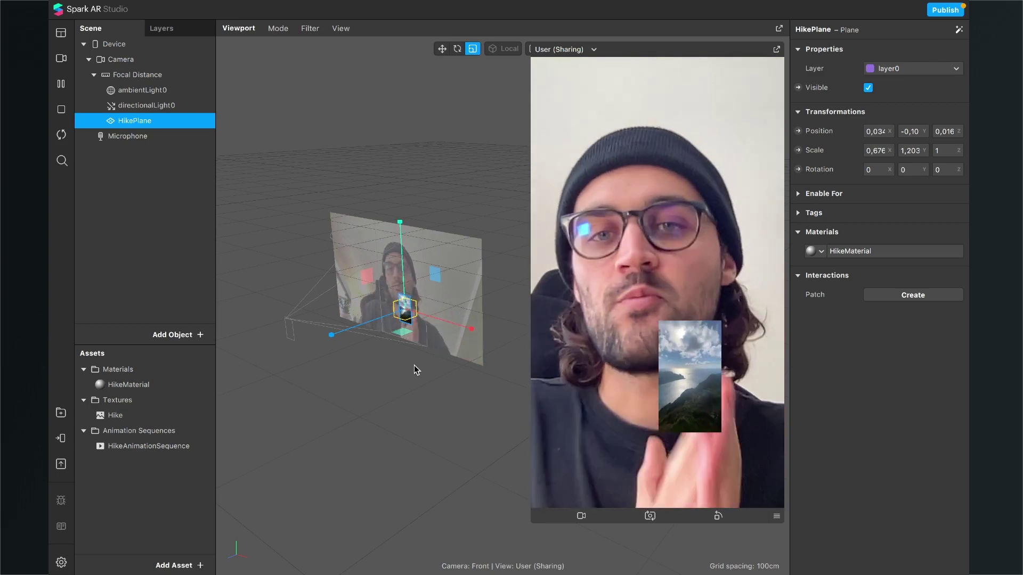
Switch to Online-Convert and go back to review the convert-to-GIF settings page.
key("ctrl+Left")
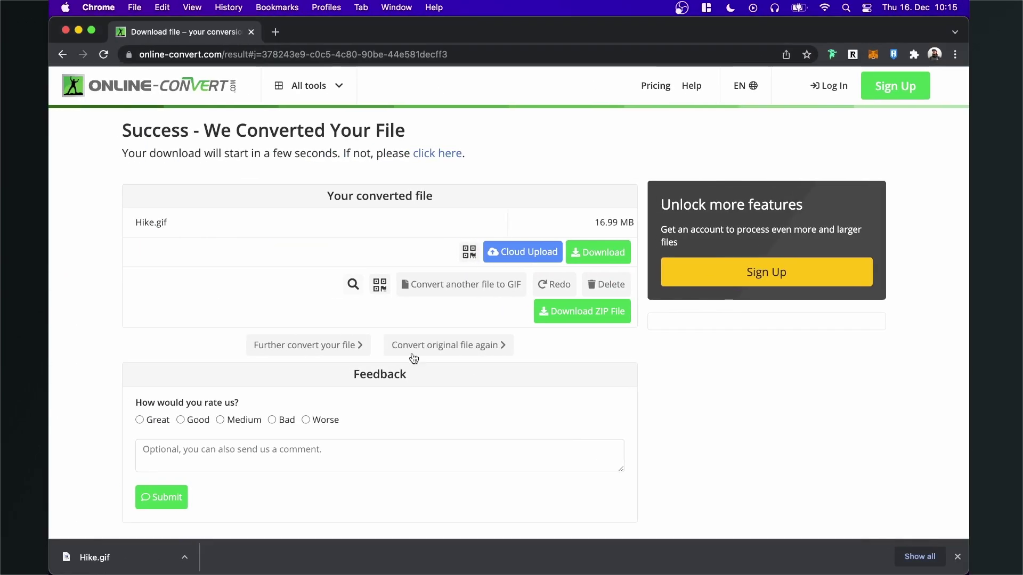
left_click(63, 54)
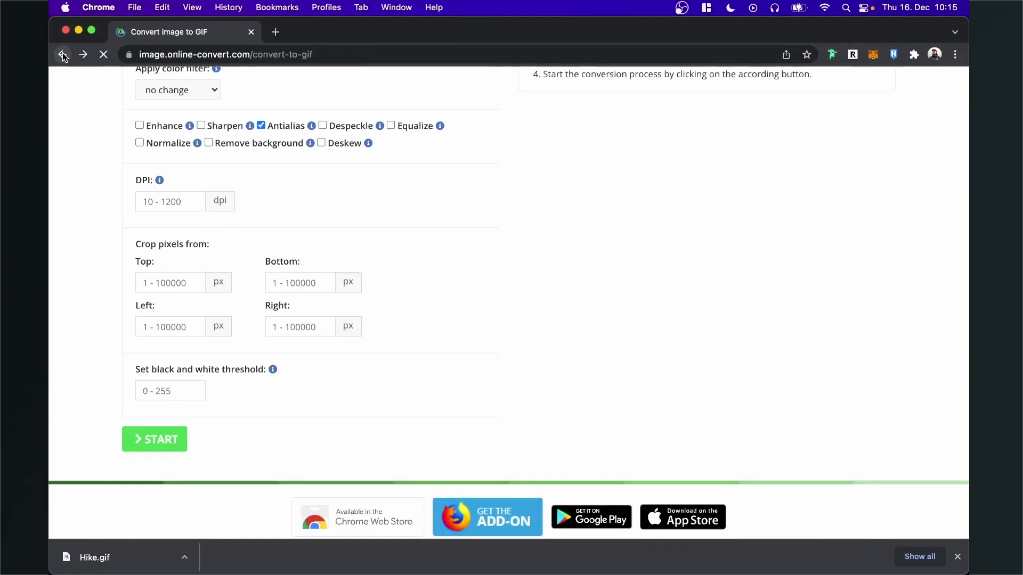
scroll(266, 244, "down", 3)
scroll(175, 274, "down", 2)
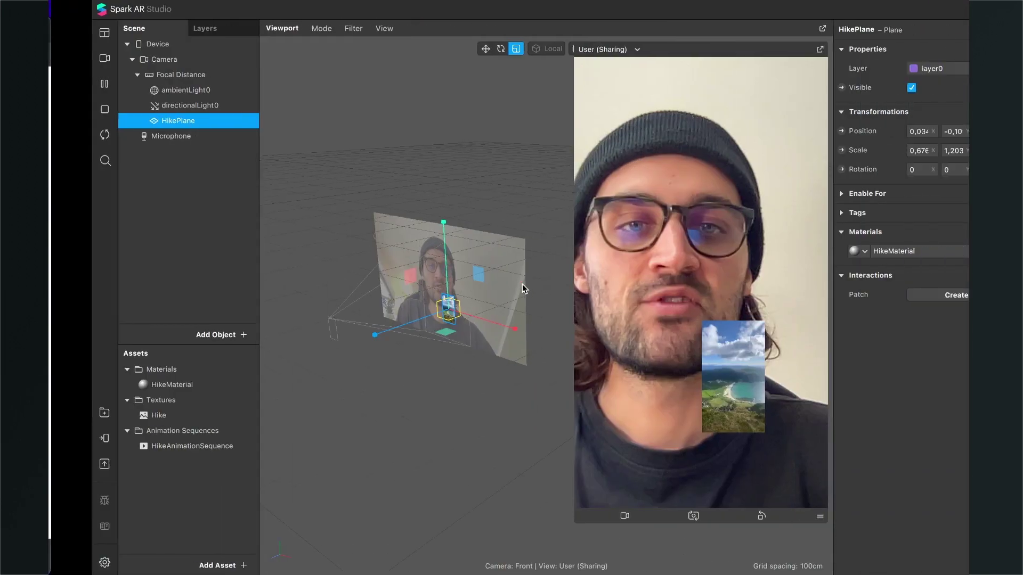